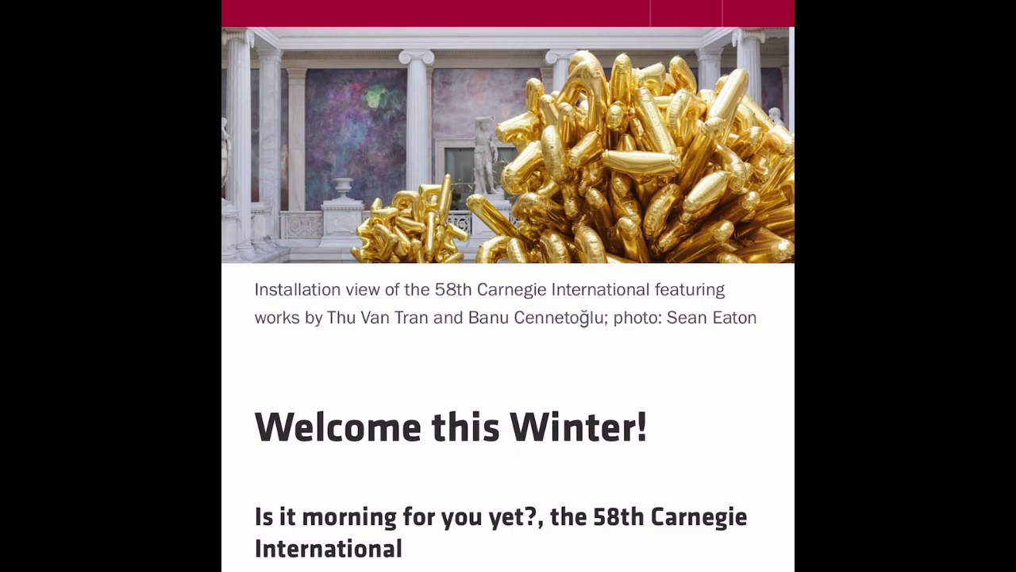
# Step: Look through the museum's home page for a way to buy admission tickets
pyautogui.scroll(-15, 508, 317)
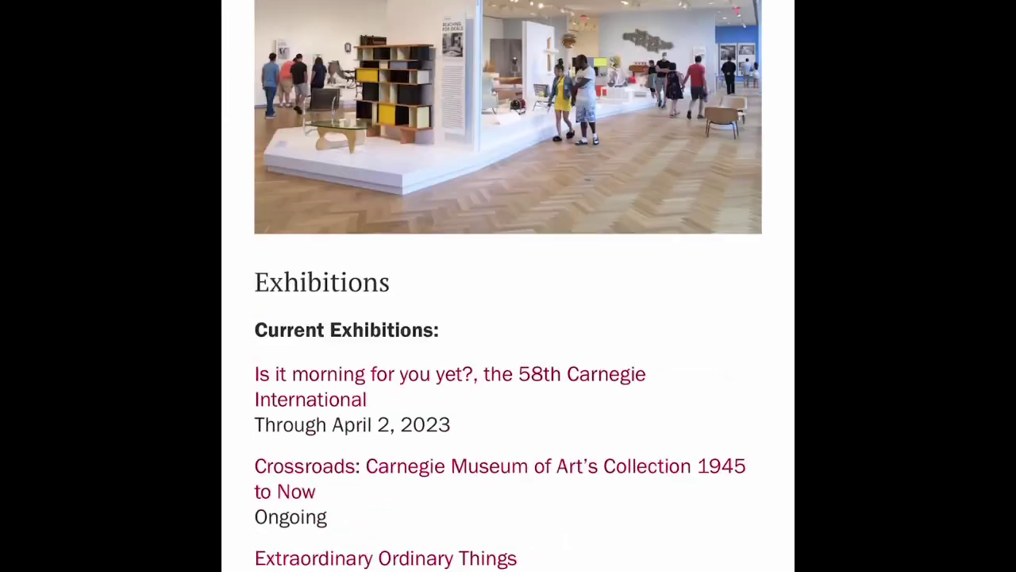
pyautogui.scroll(15, 508, 318)
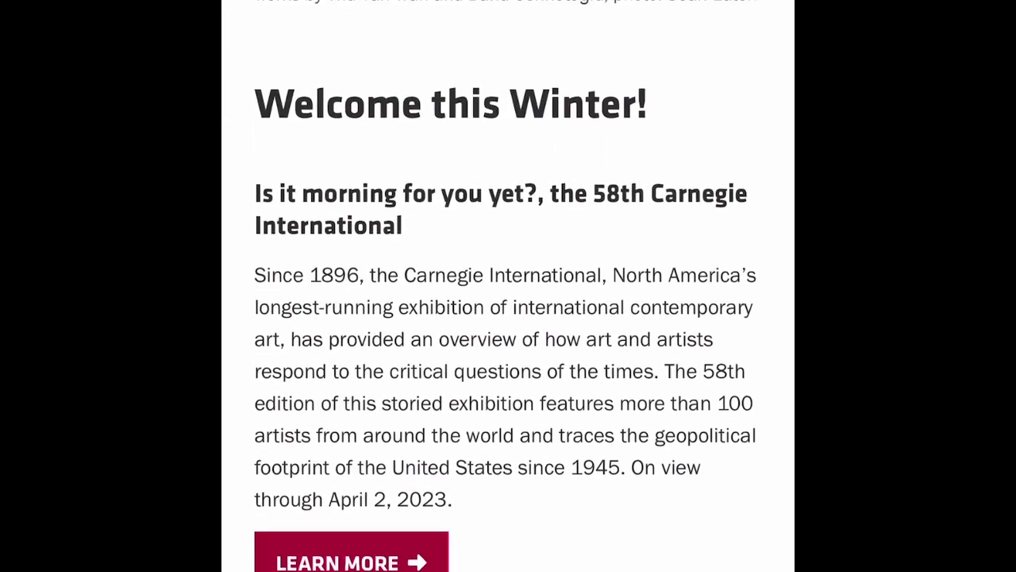
pyautogui.scroll(-15, 508, 318)
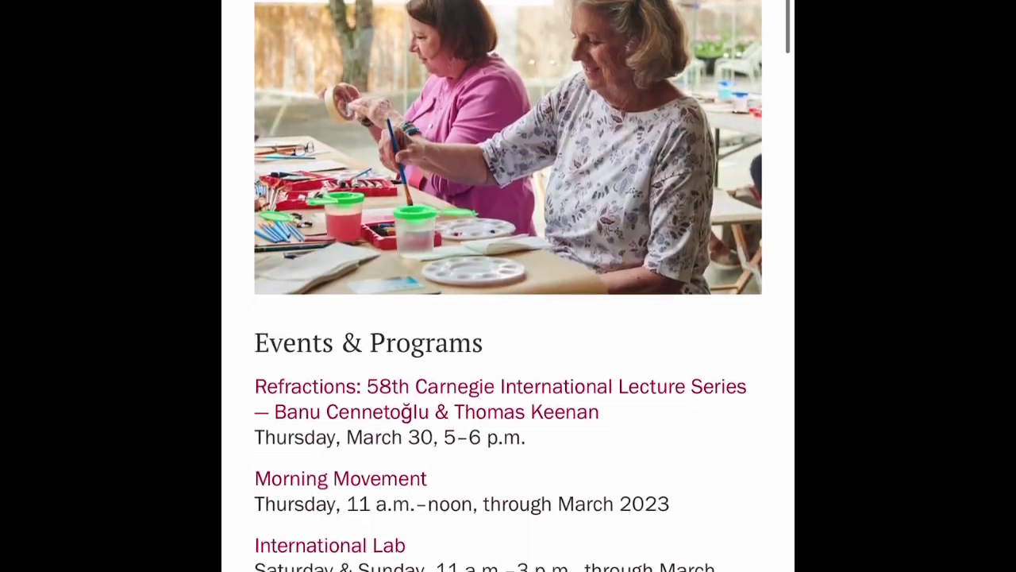
pyautogui.scroll(-15, 508, 317)
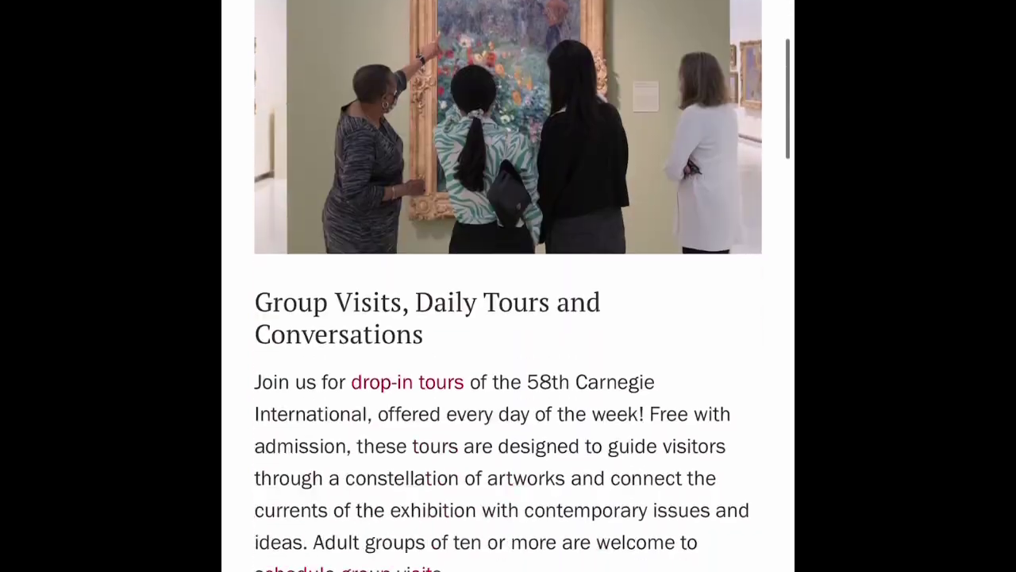
pyautogui.scroll(20, 508, 318)
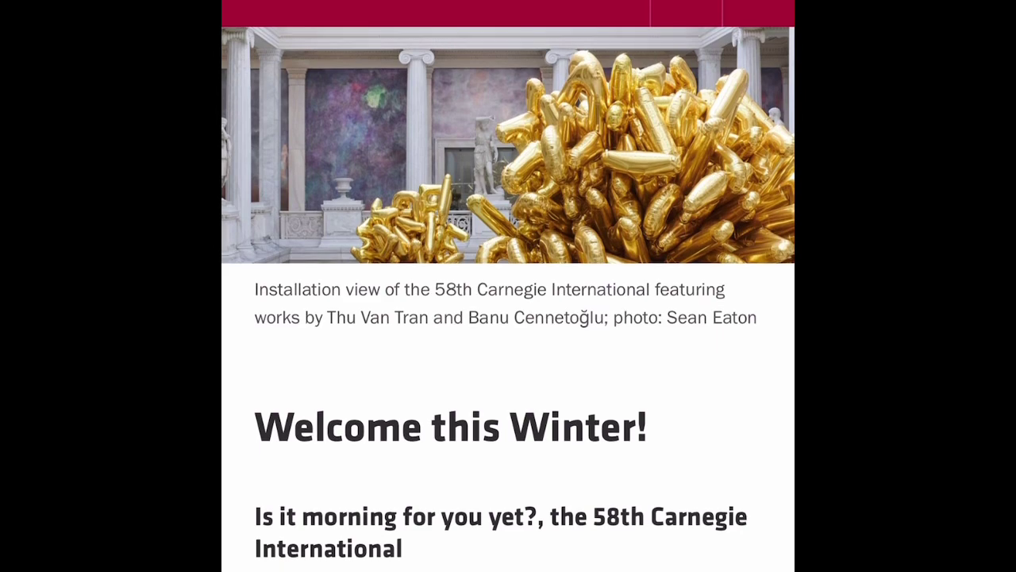
# Step: Search the museum site for "Tickets" and look through the results for general admission
pyautogui.click(686, 13)
pyautogui.click(468, 126)
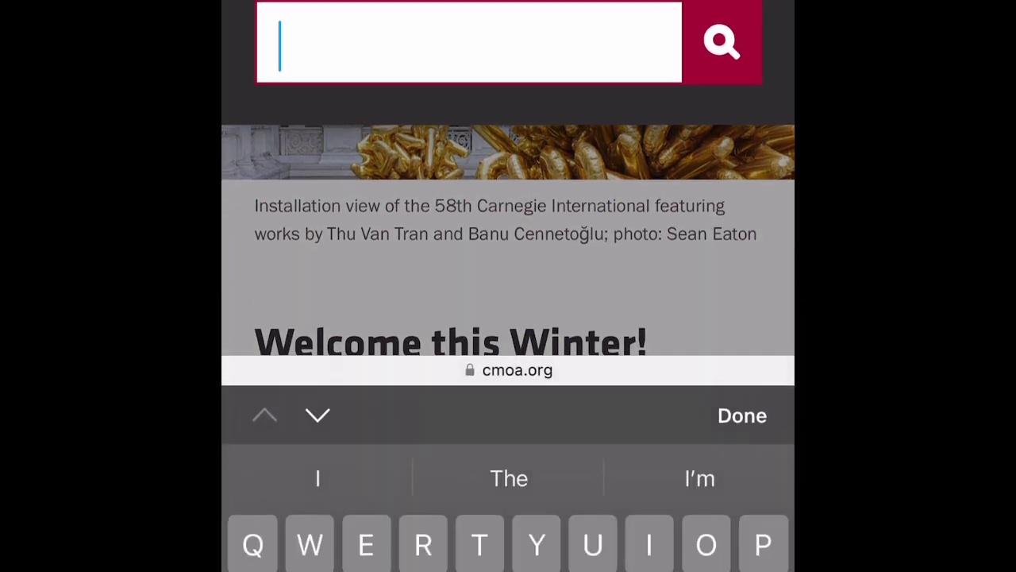
pyautogui.write('Tick')
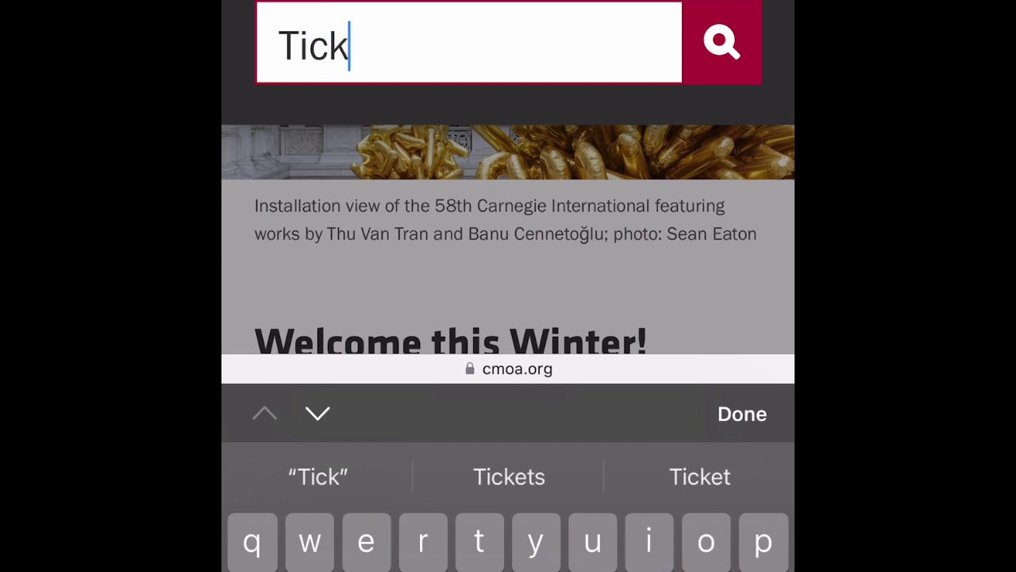
pyautogui.click(509, 476)
pyautogui.click(722, 42)
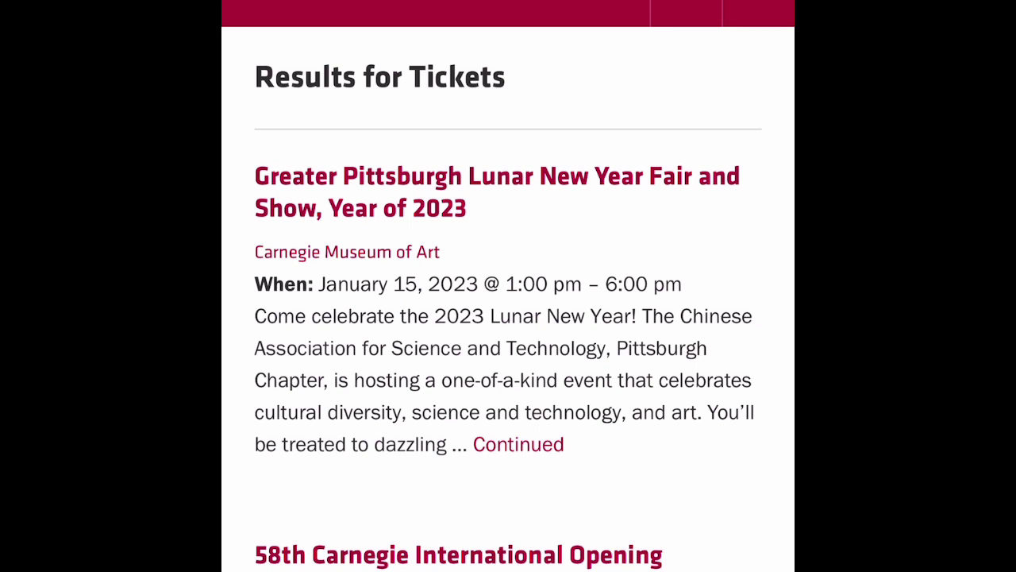
pyautogui.scroll(-3, 508, 286)
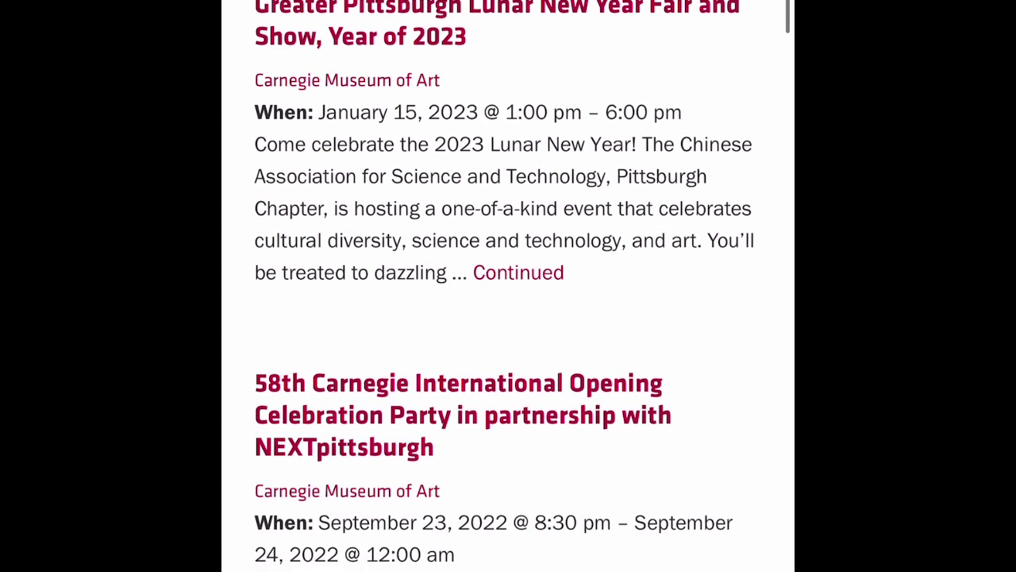
pyautogui.scroll(-15, 509, 286)
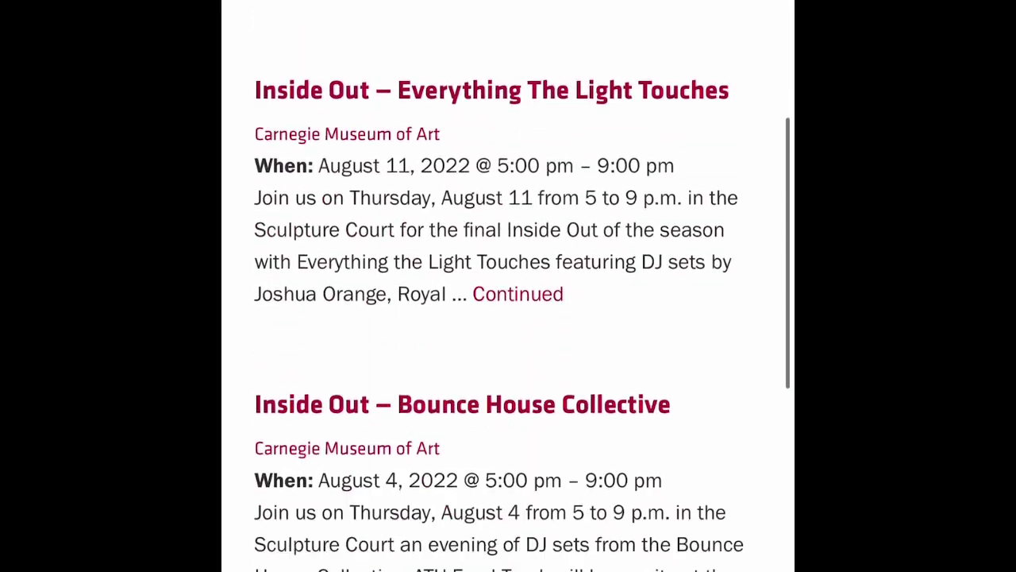
pyautogui.scroll(-15, 509, 286)
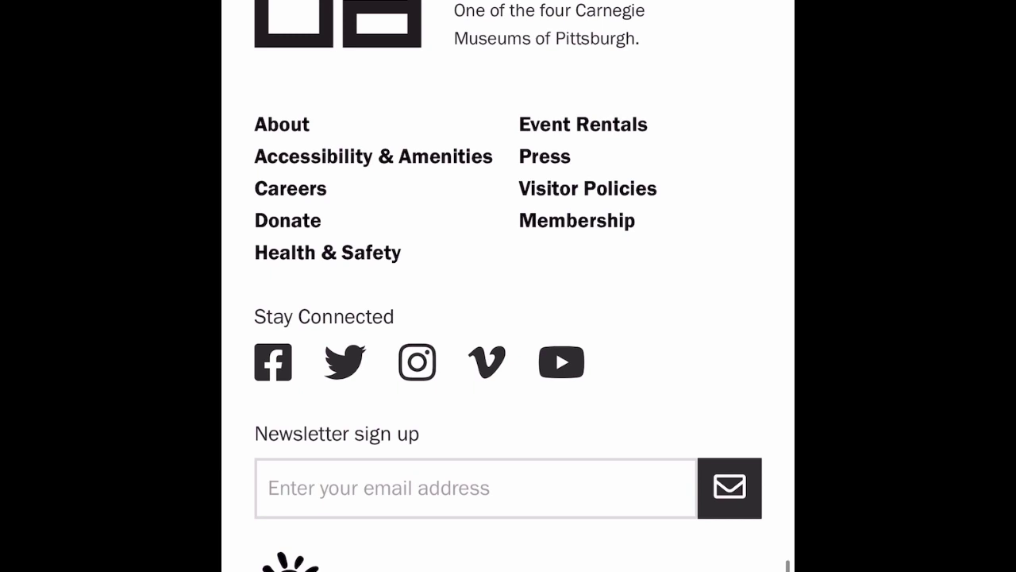
pyautogui.scroll(10, 508, 286)
pyautogui.scroll(15, 508, 286)
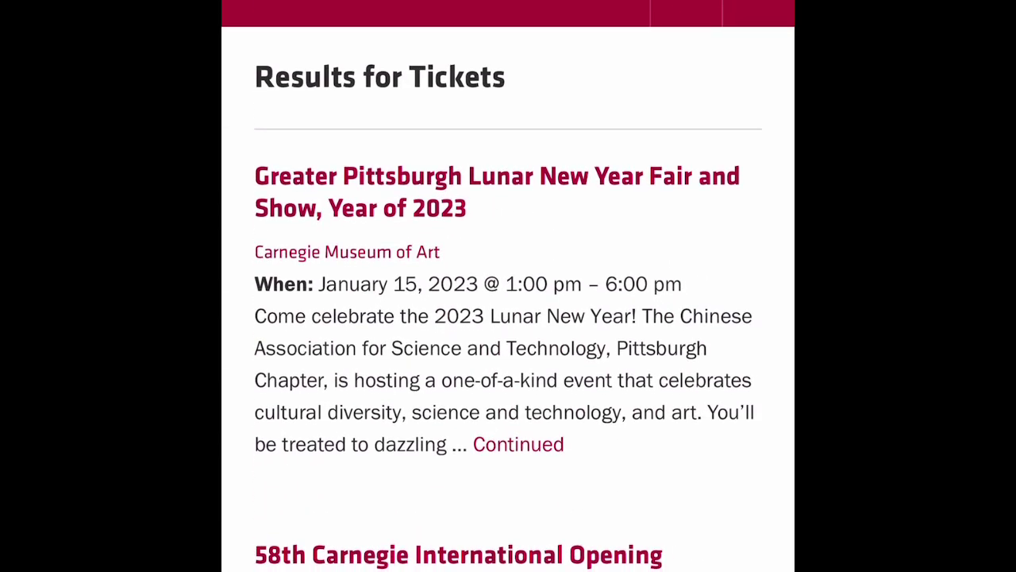
# Step: Open the site's Visit page and find the Buy Admission Tickets form
pyautogui.click(758, 12)
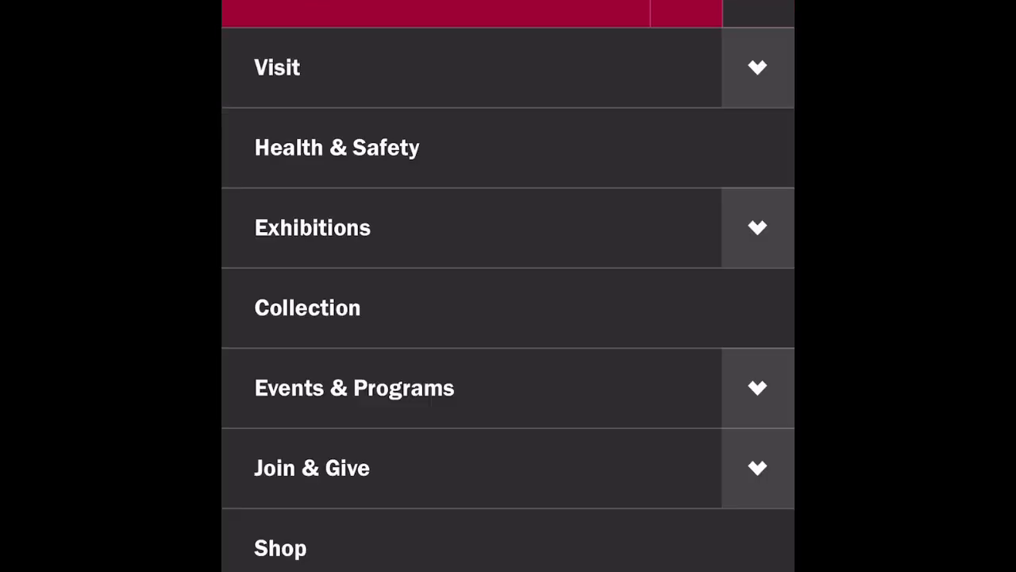
pyautogui.click(277, 67)
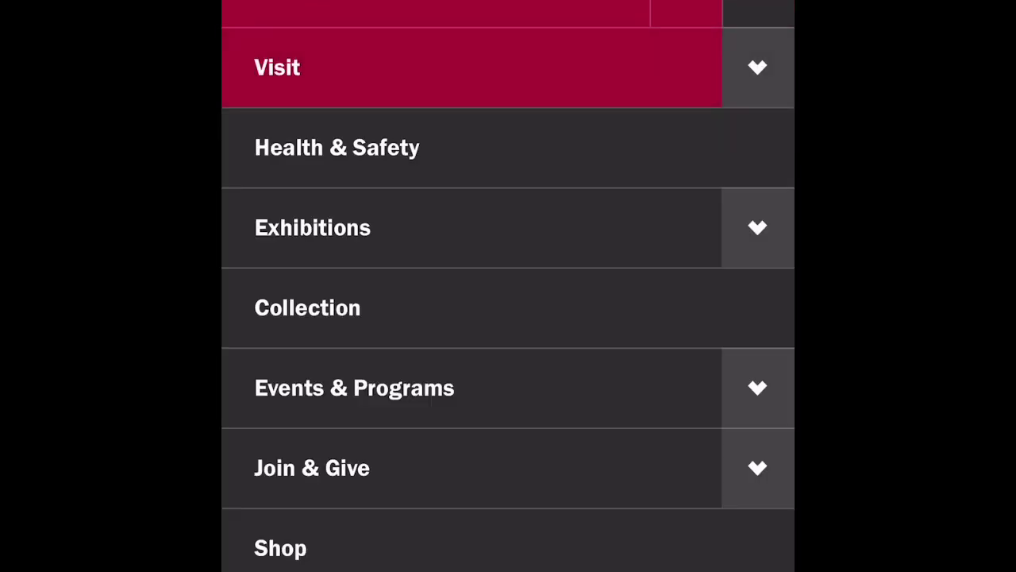
pyautogui.scroll(-10, 509, 286)
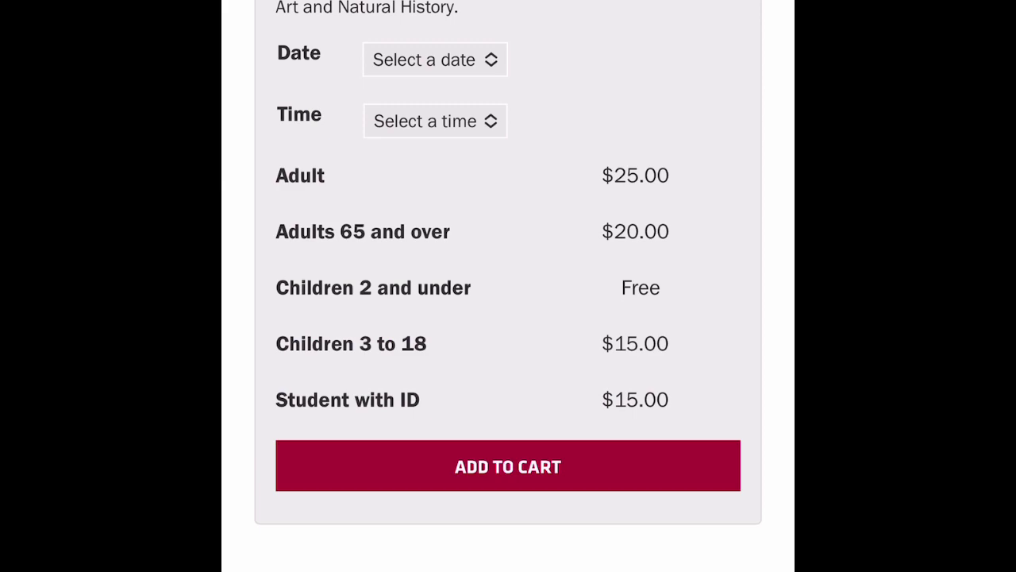
pyautogui.scroll(4, 508, 285)
pyautogui.scroll(-4, 508, 286)
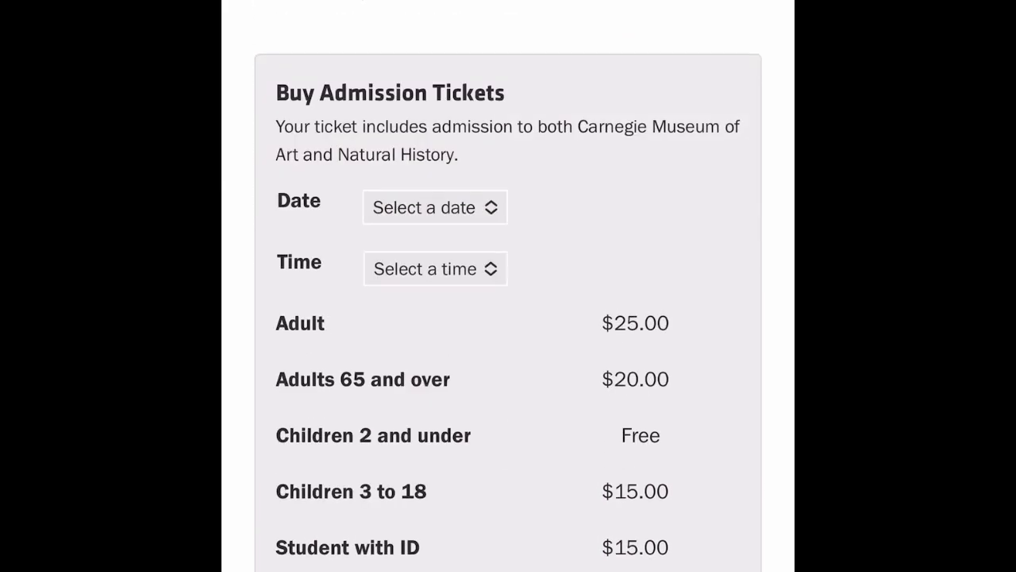
pyautogui.scroll(3, 508, 286)
pyautogui.scroll(-3, 508, 286)
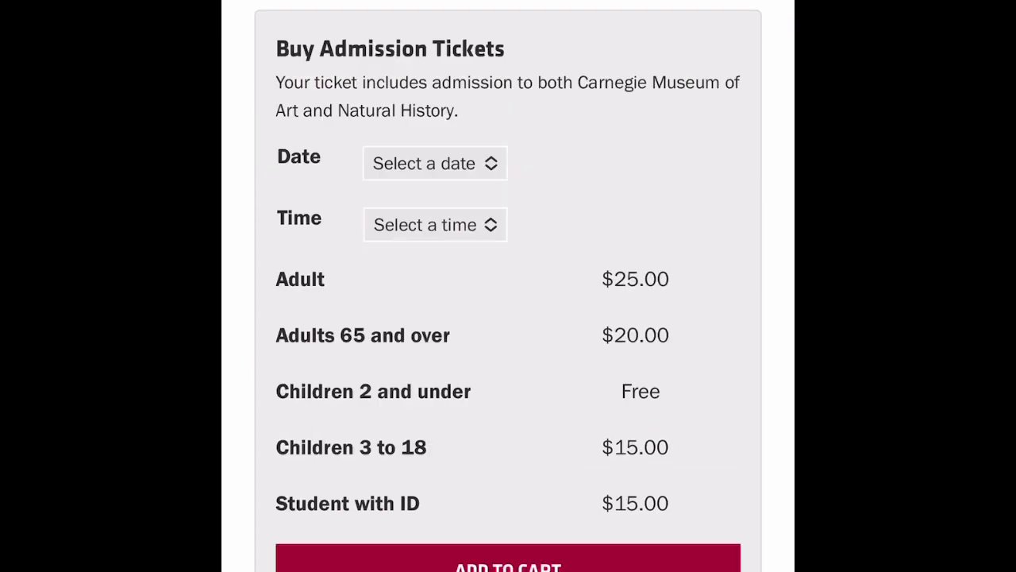
# Step: Set the admission date to Fri, Mar 17 and the entry time to 12:00 PM
pyautogui.click(435, 163)
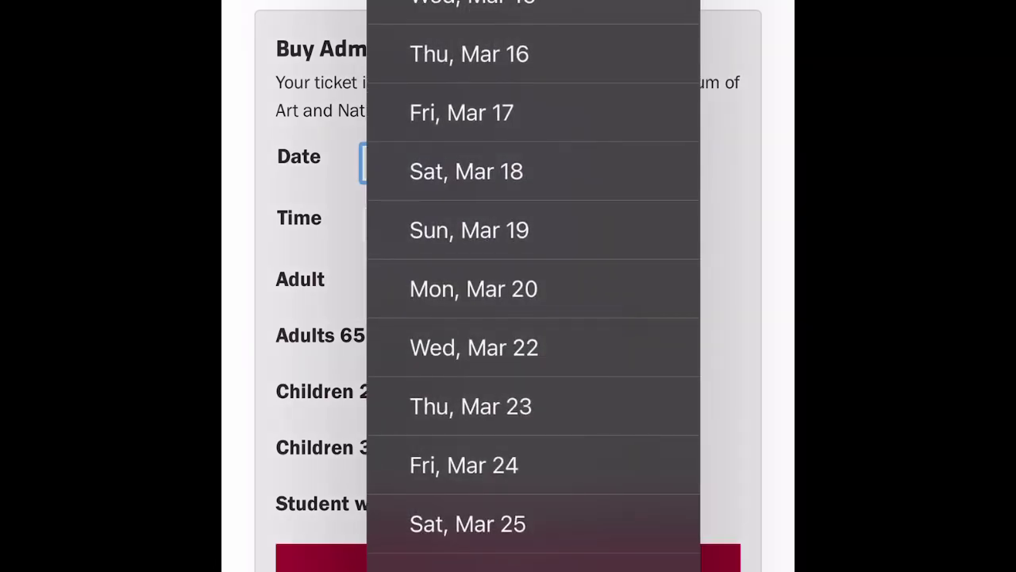
pyautogui.click(462, 113)
pyautogui.click(435, 225)
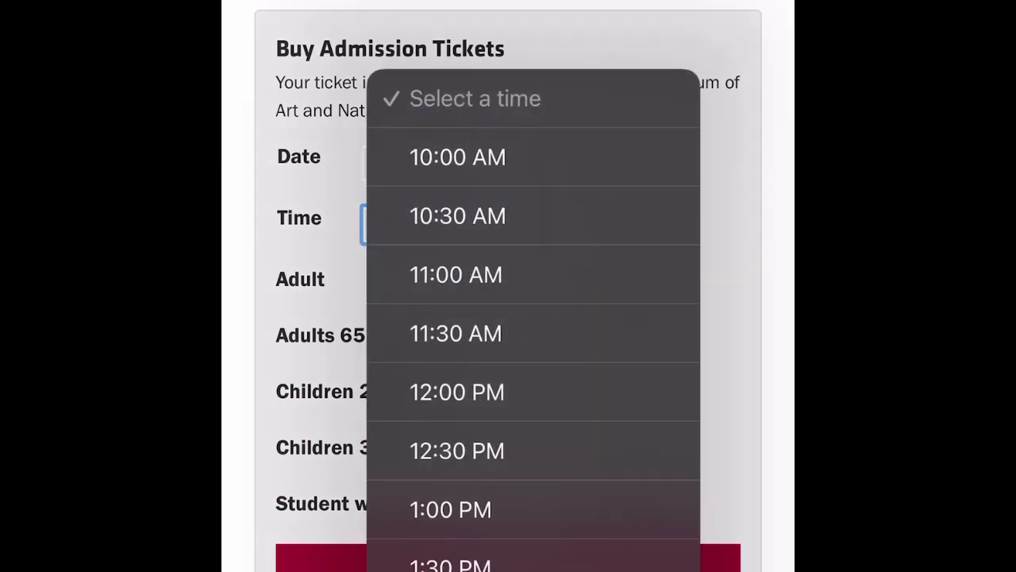
pyautogui.click(456, 450)
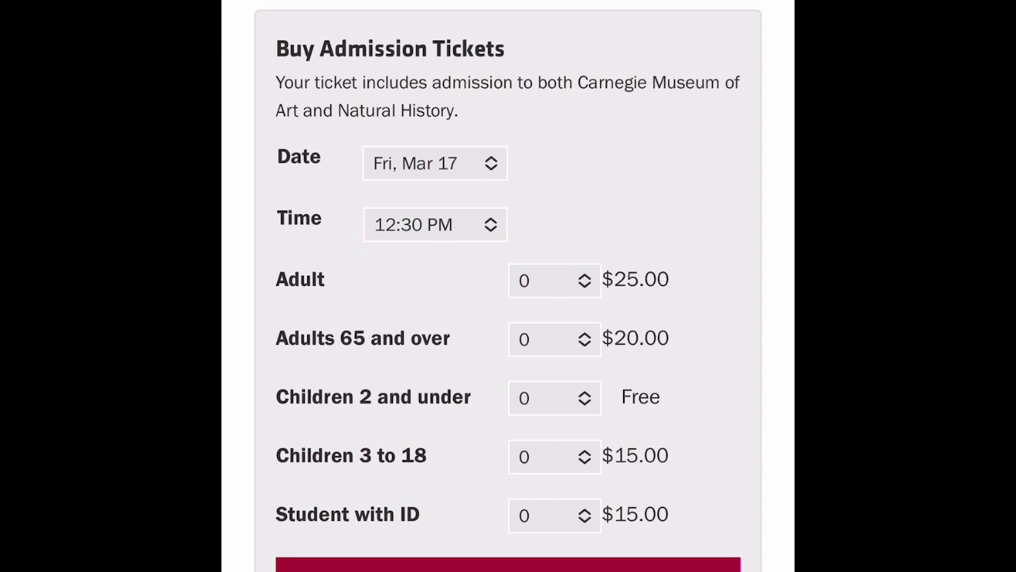
pyautogui.click(435, 224)
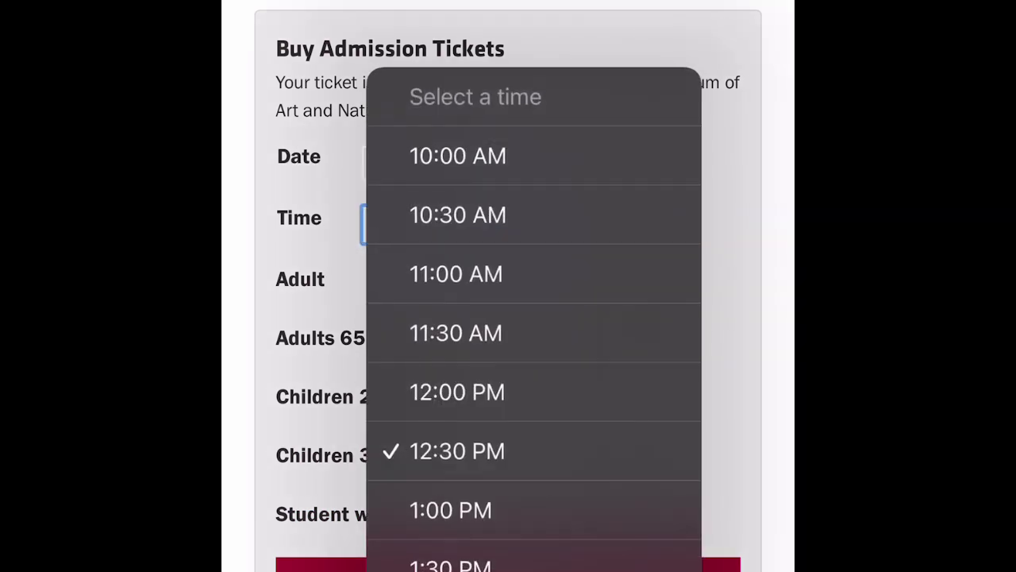
pyautogui.click(457, 393)
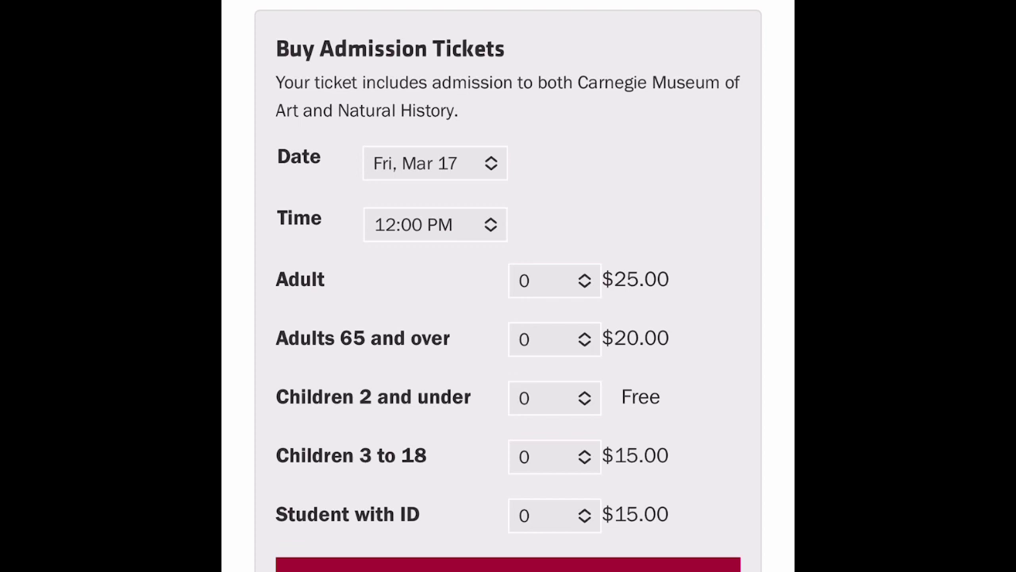
# Step: Set the Adult ticket quantity to 2 and add the tickets to the cart
pyautogui.click(508, 565)
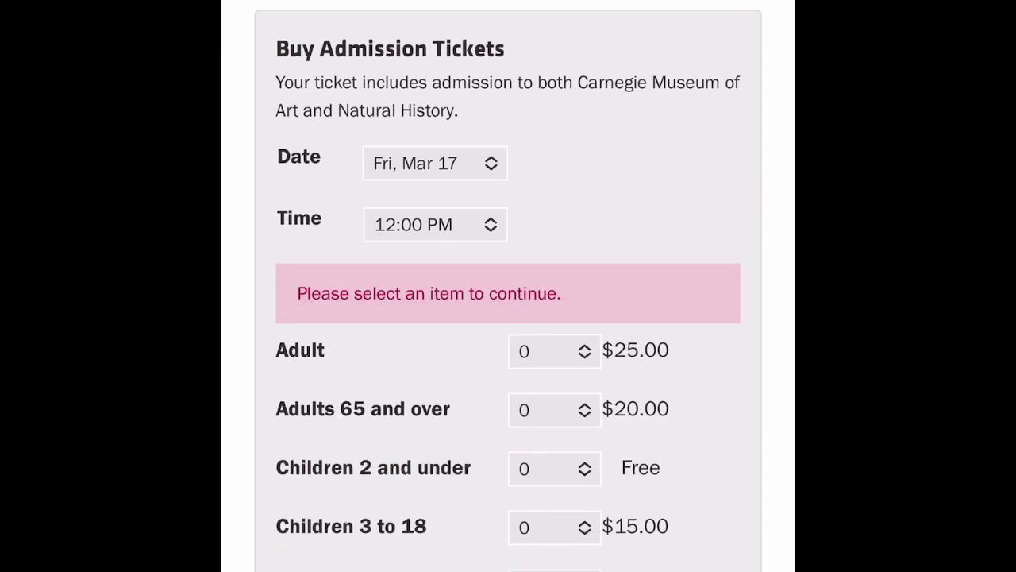
pyautogui.scroll(1, 508, 285)
pyautogui.scroll(-2, 508, 286)
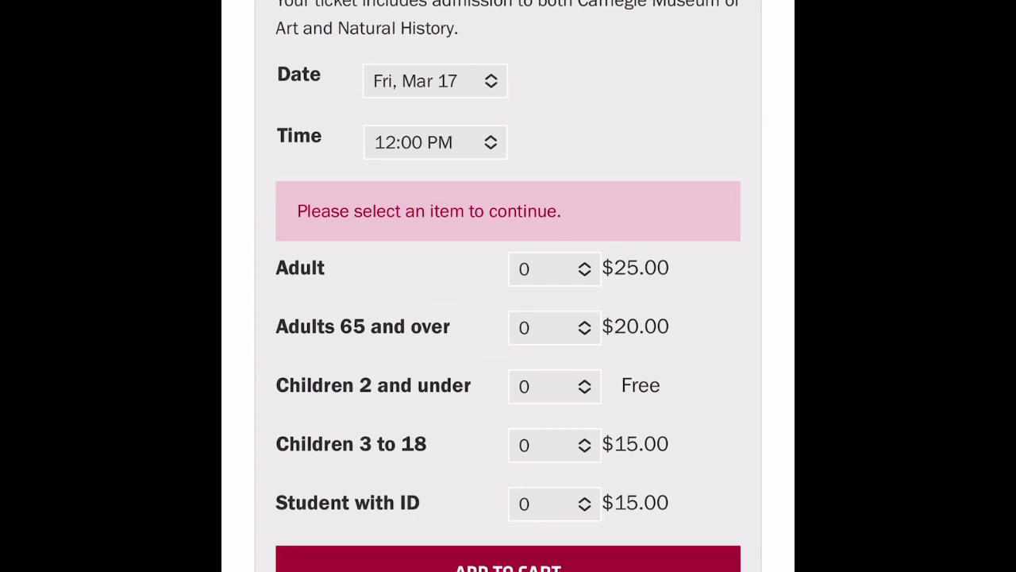
pyautogui.click(555, 268)
pyautogui.click(481, 334)
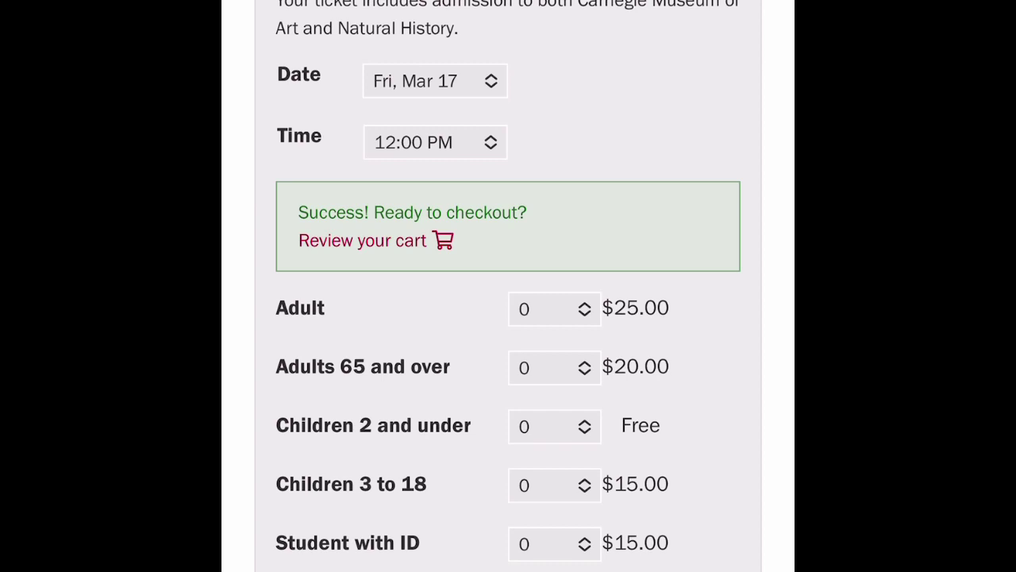
# Step: Open the cart to review the admission ticket order
pyautogui.scroll(-3, 508, 286)
pyautogui.scroll(1, 508, 286)
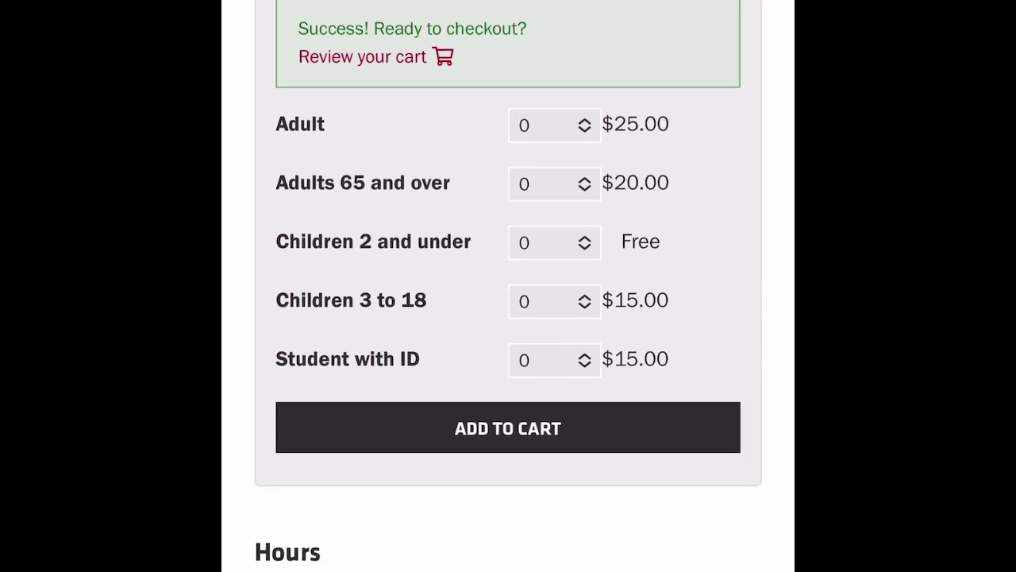
pyautogui.scroll(5, 508, 286)
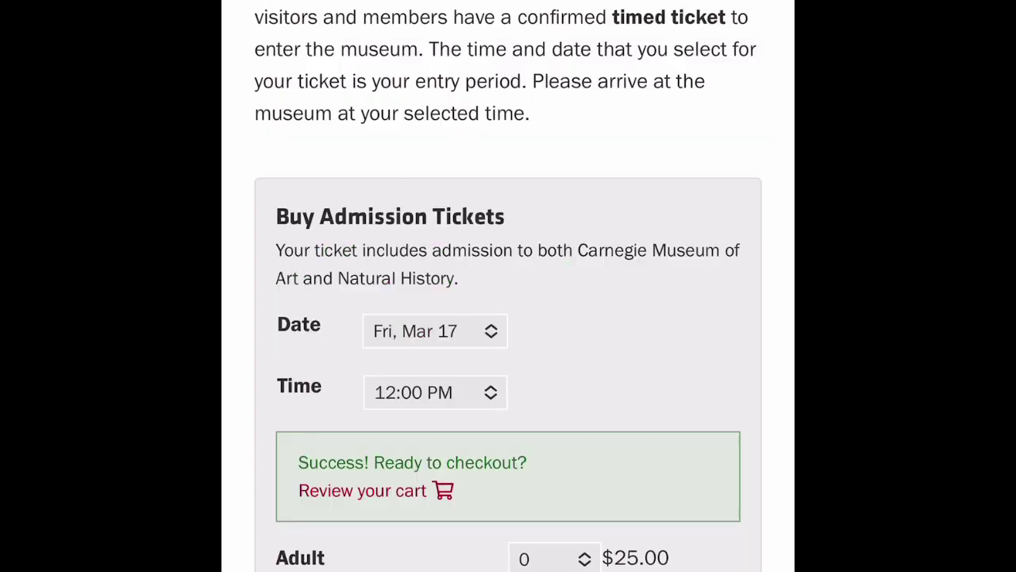
pyautogui.scroll(-3, 509, 286)
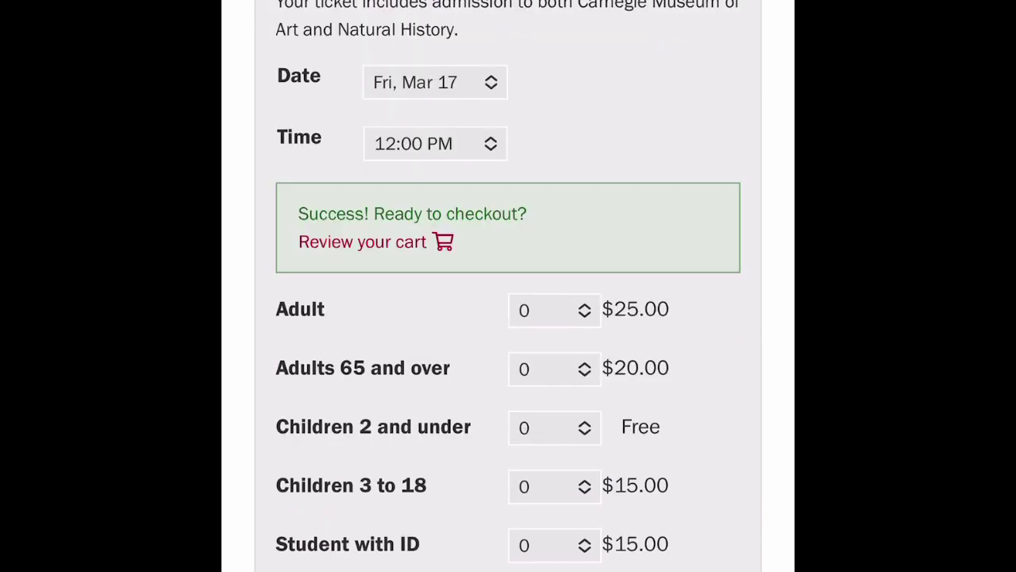
pyautogui.click(375, 242)
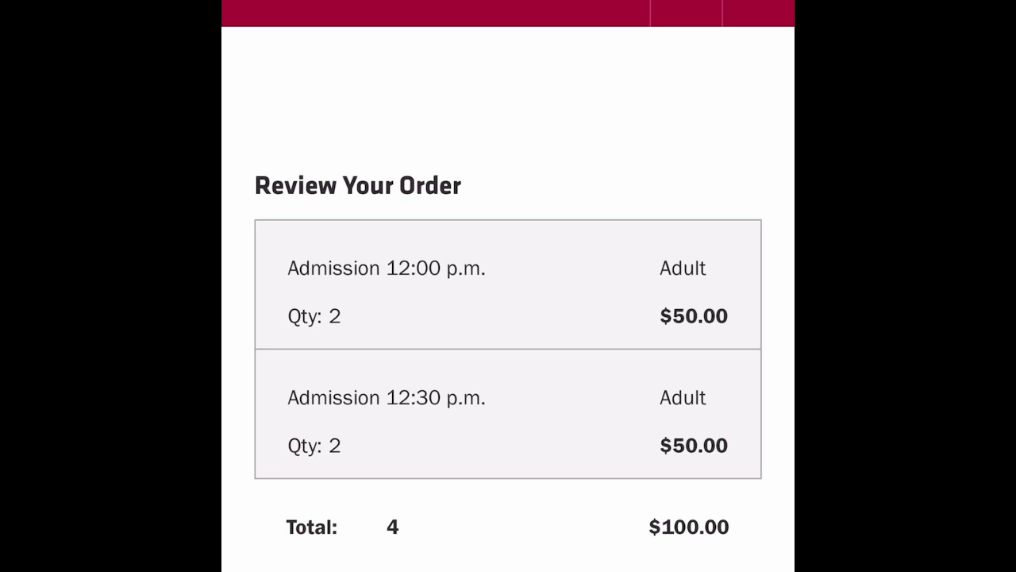
# Step: Examine the order's admission entries, quantities and total, and look for a way to edit the cart before checkout
pyautogui.scroll(-1, 508, 317)
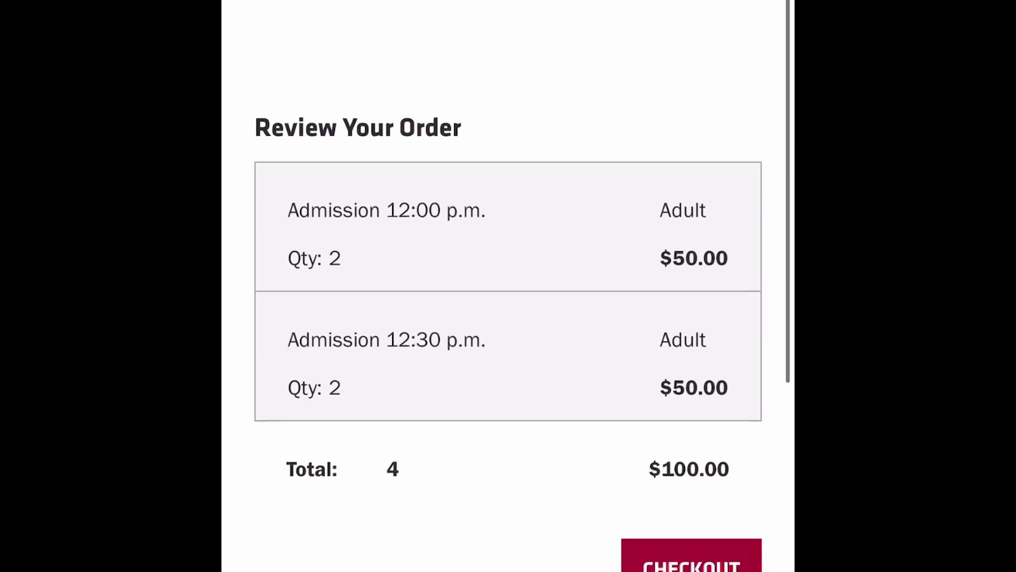
pyautogui.scroll(-4, 508, 285)
pyautogui.scroll(5, 508, 286)
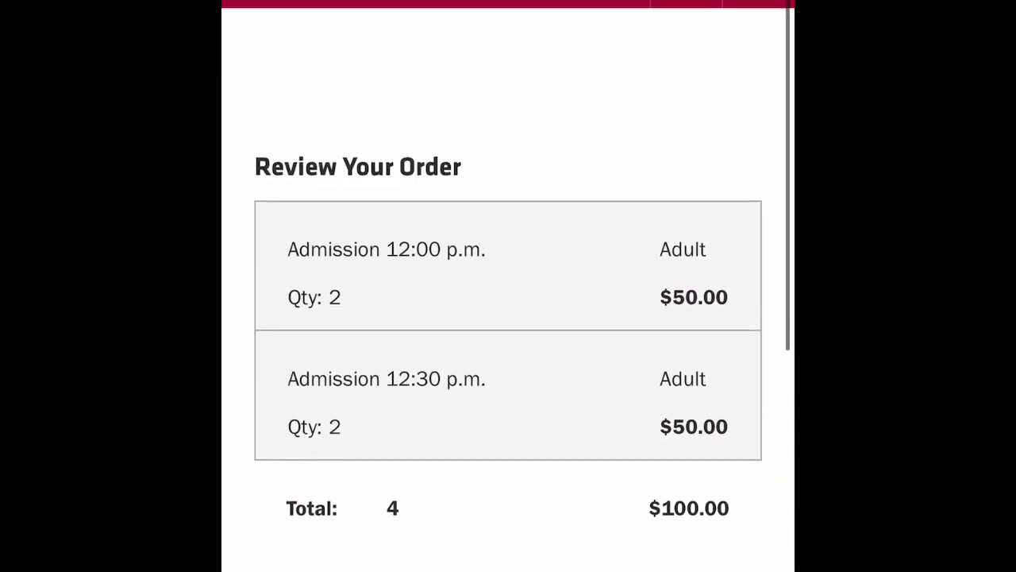
pyautogui.scroll(-10, 508, 286)
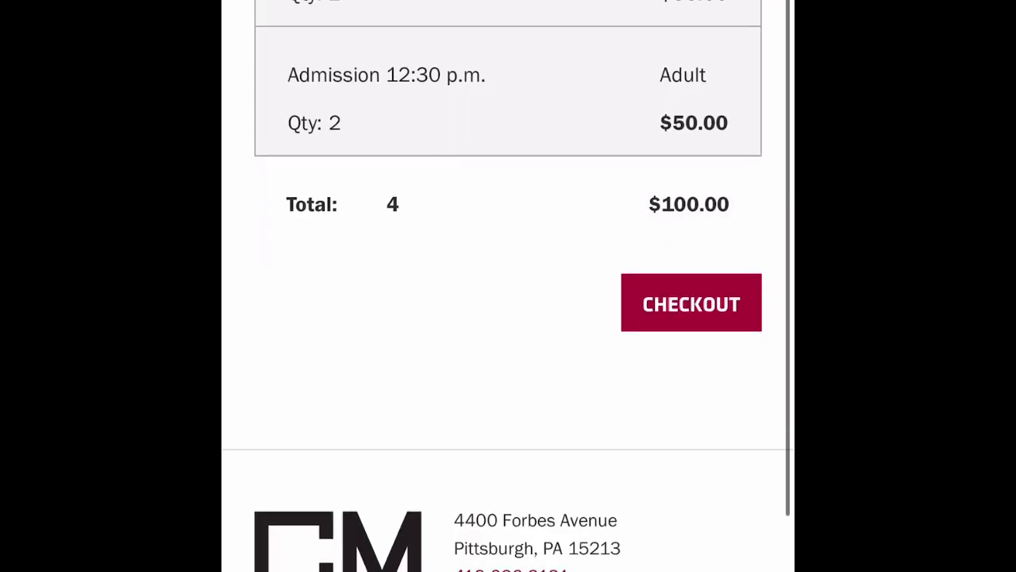
pyautogui.scroll(8, 508, 286)
pyautogui.scroll(3, 508, 285)
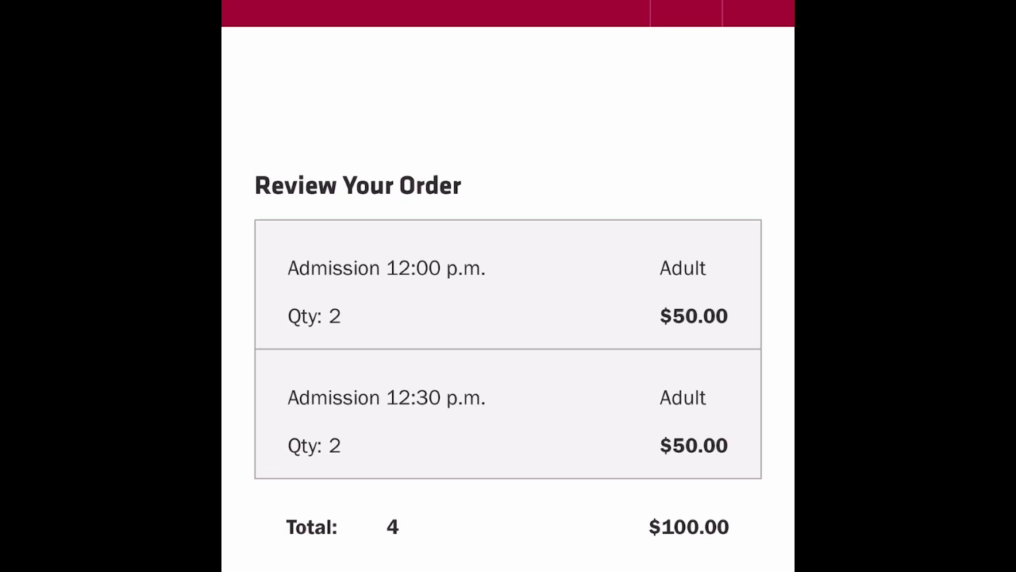
pyautogui.click(758, 12)
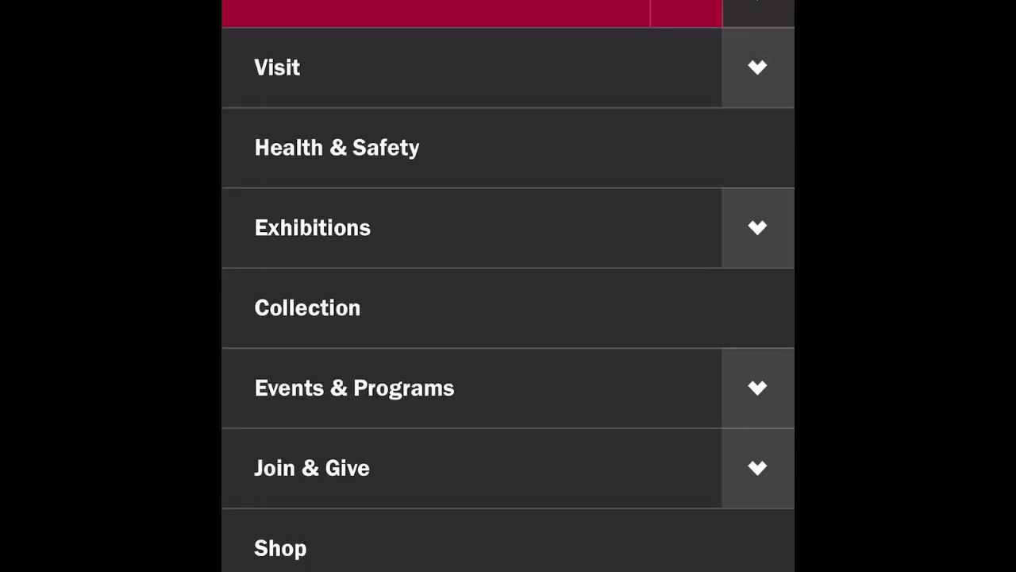
pyautogui.click(758, 12)
pyautogui.scroll(-10, 508, 318)
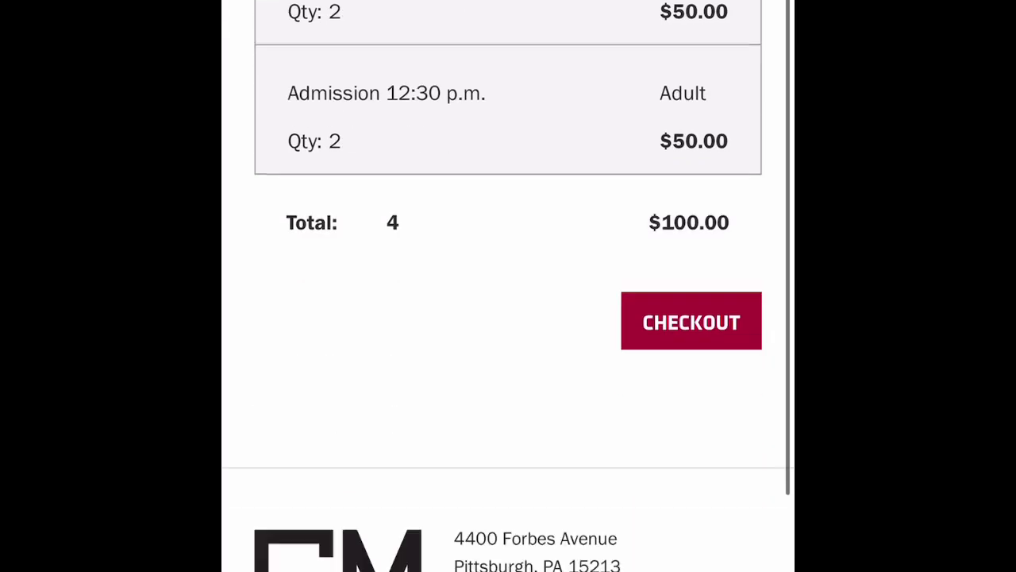
# Step: Recheck the two admission entries in the order review and proceed to checkout
pyautogui.scroll(4, 508, 318)
pyautogui.scroll(-2, 508, 318)
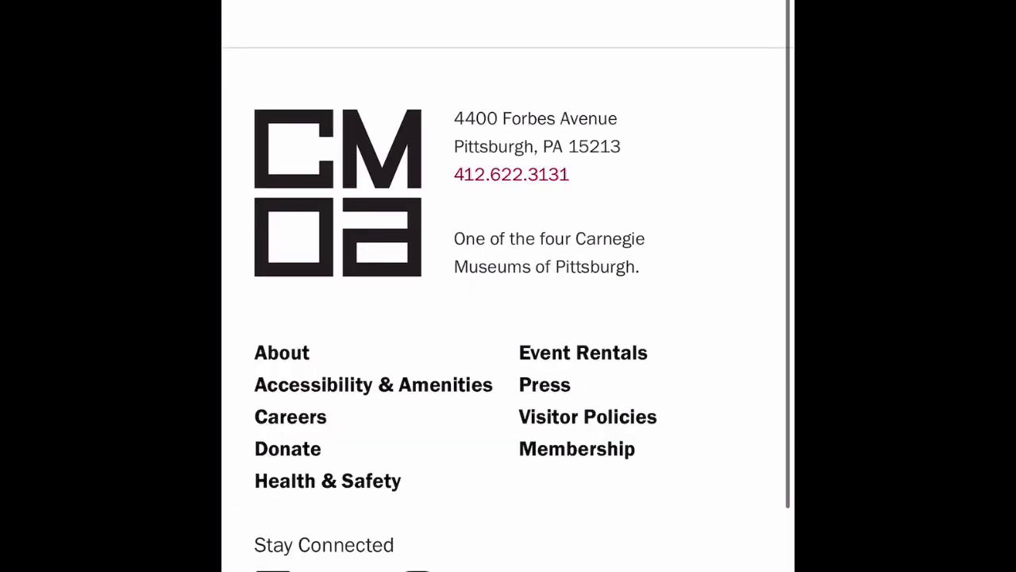
pyautogui.scroll(2, 508, 318)
pyautogui.scroll(10, 508, 317)
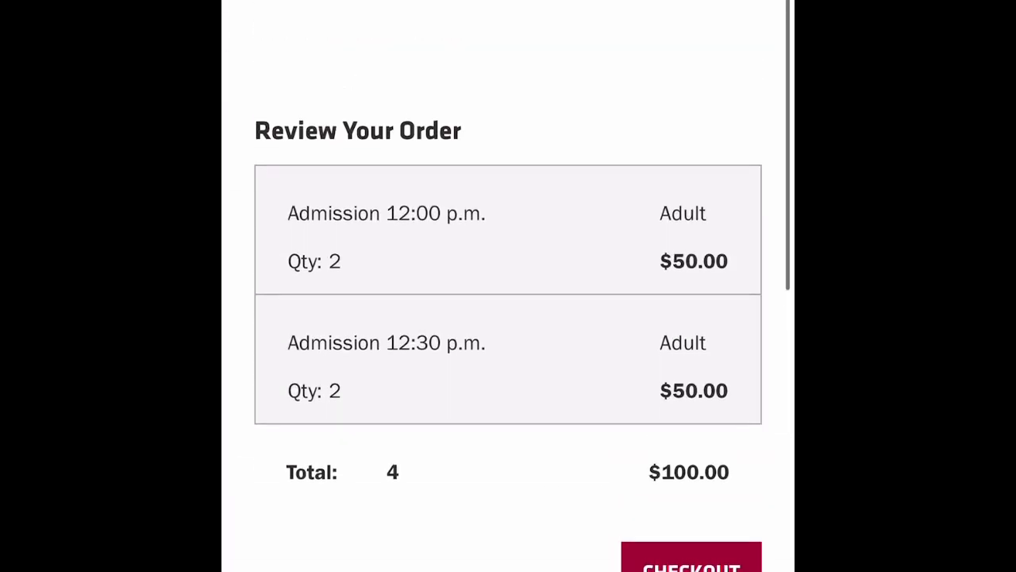
pyautogui.scroll(-1, 508, 318)
pyautogui.scroll(1, 508, 317)
pyautogui.scroll(-5, 508, 318)
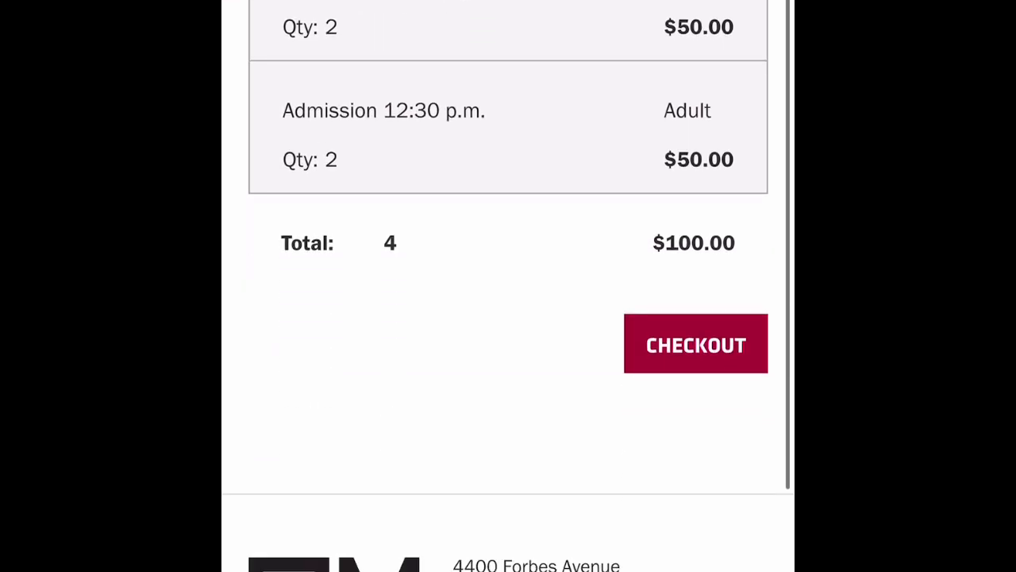
pyautogui.click(695, 344)
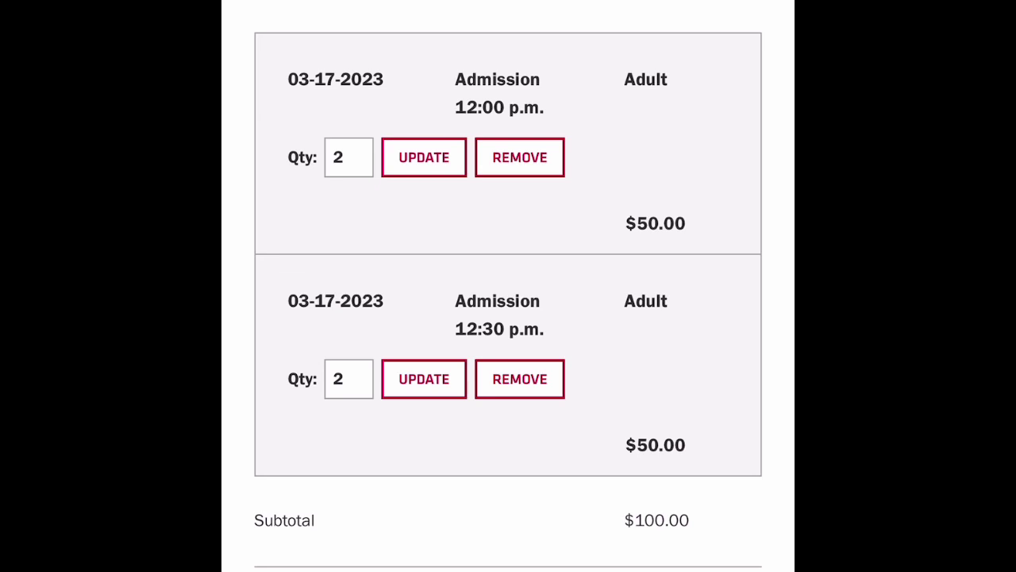
# Step: Remove the 12:30 p.m. adult admission for 03-17-2023 from the cart
pyautogui.click(349, 379)
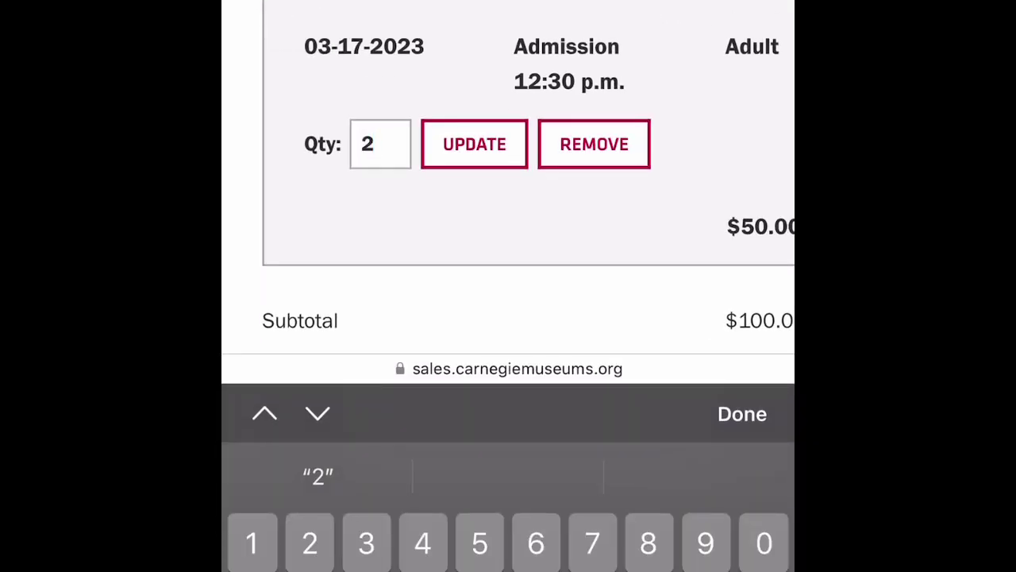
pyautogui.click(594, 144)
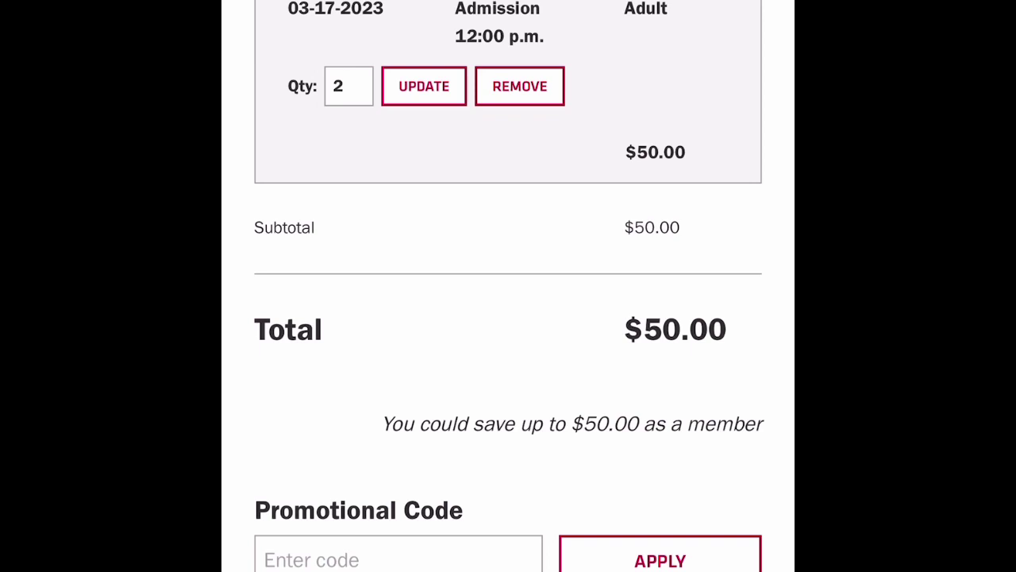
# Step: Enter the member number below the order total and validate it to apply the member savings
pyautogui.scroll(-4, 508, 286)
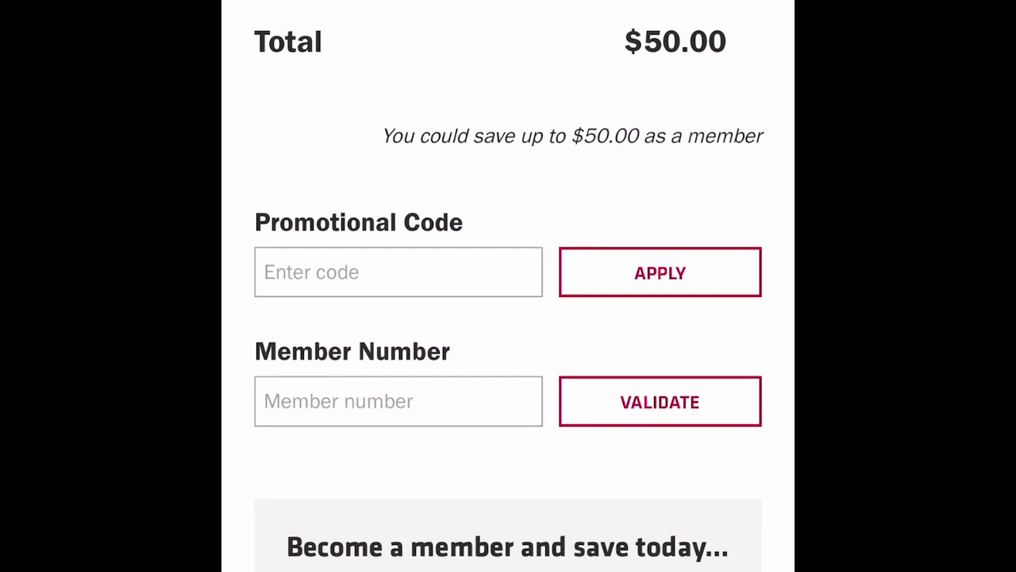
pyautogui.click(398, 401)
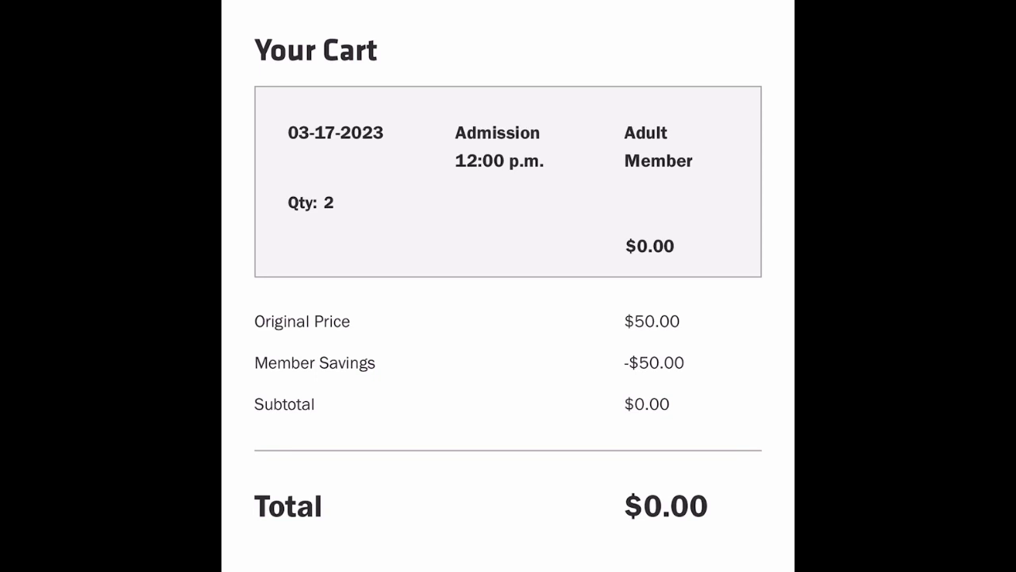
# Step: Review the order's price summary and the required contact information and billing address fields
pyautogui.scroll(-5, 508, 286)
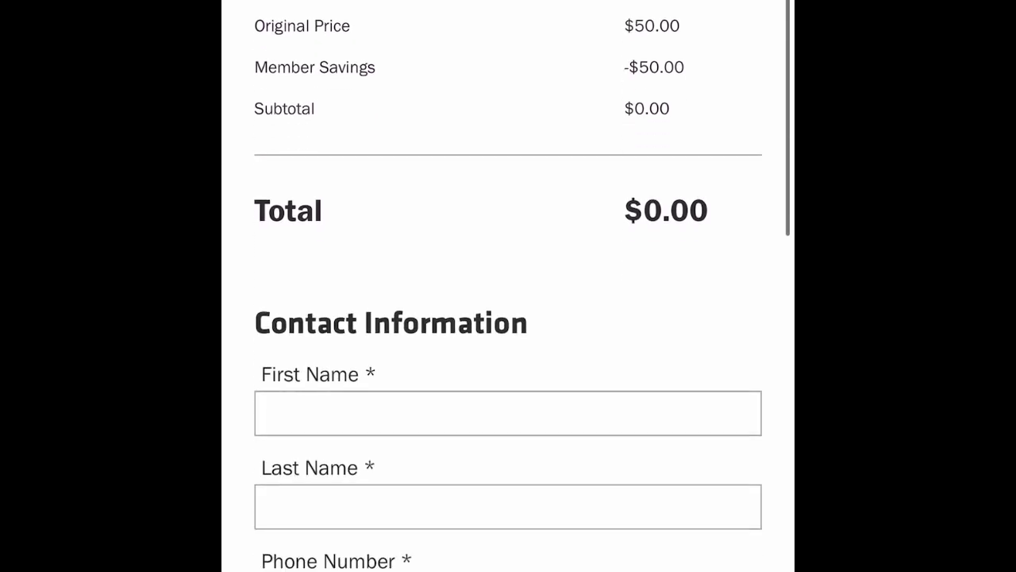
pyautogui.scroll(-12, 508, 286)
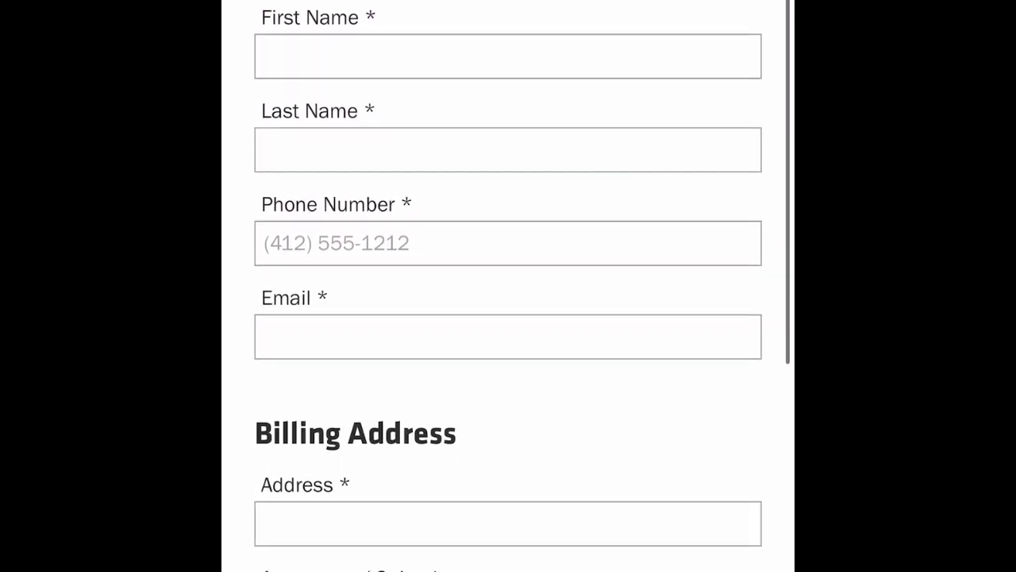